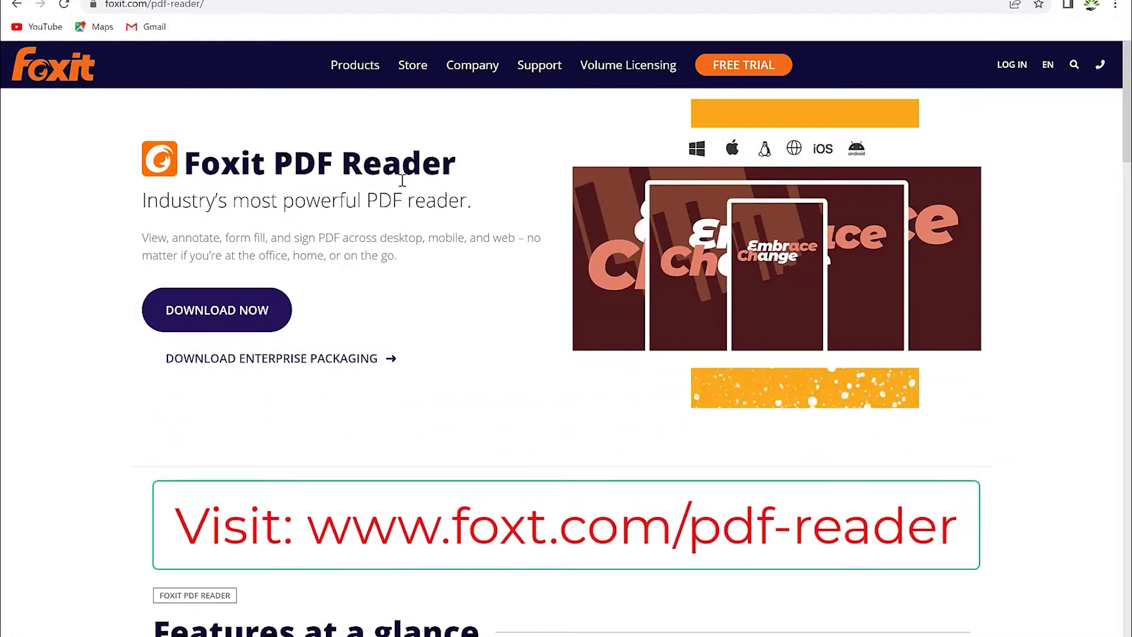
Download Foxit PDF Reader from foxit.com/pdf-reader in Chrome and run its installer
{"action": "left_click", "coordinate": [235, 3]}
{"action": "left_click", "coordinate": [236, 4]}
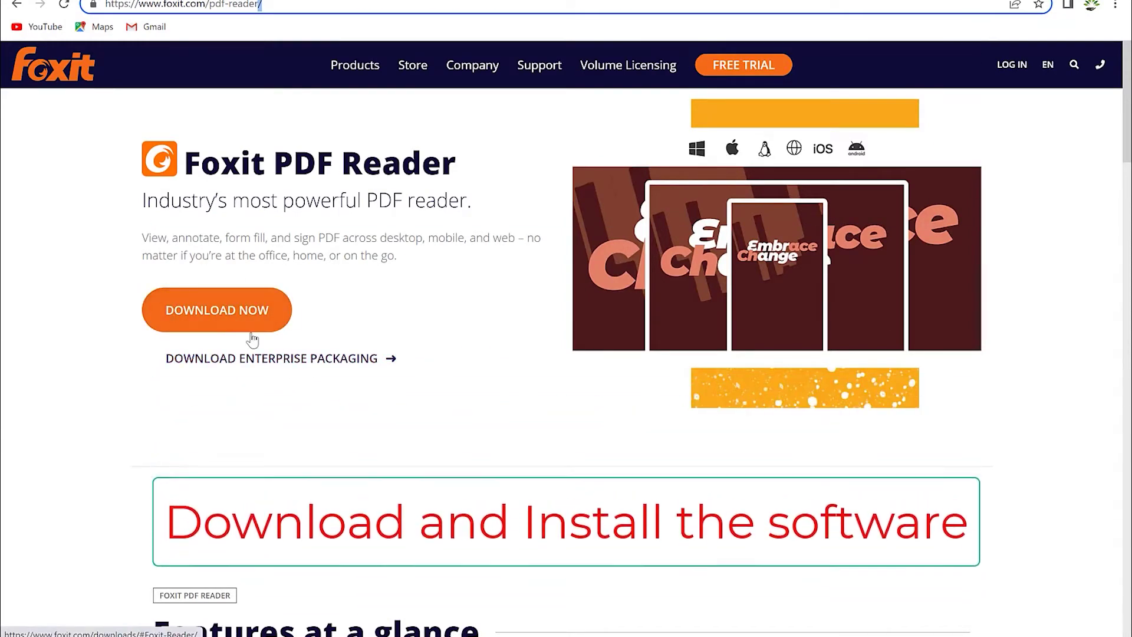
{"action": "left_click", "coordinate": [618, 616]}
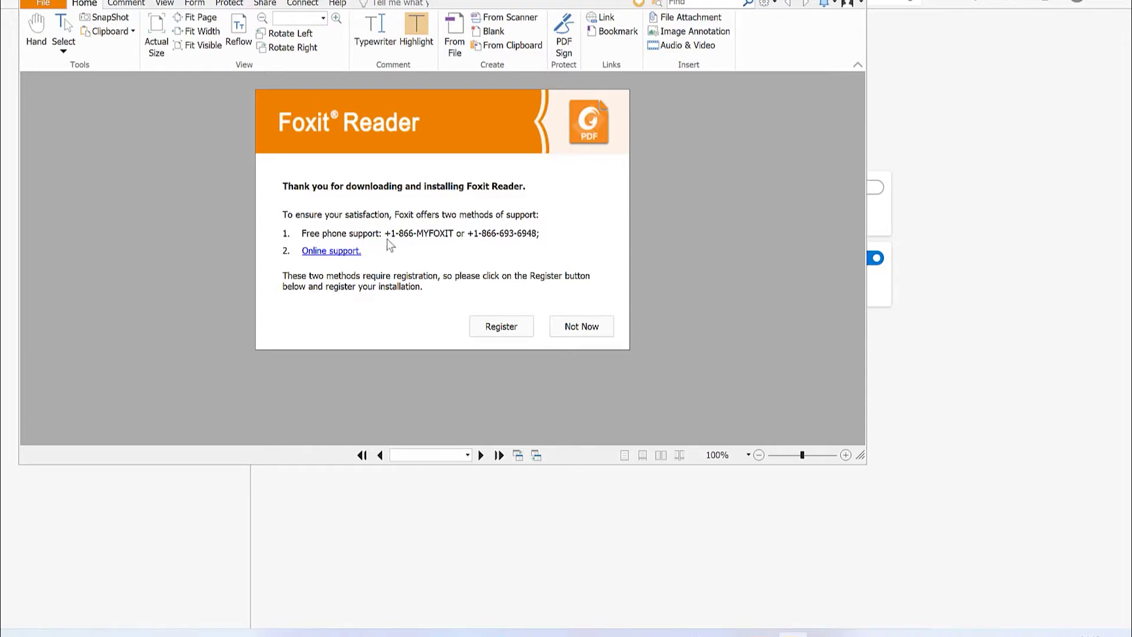
Decline registration with Not Now and bring up the Open file dialog
{"action": "left_click", "coordinate": [569, 335]}
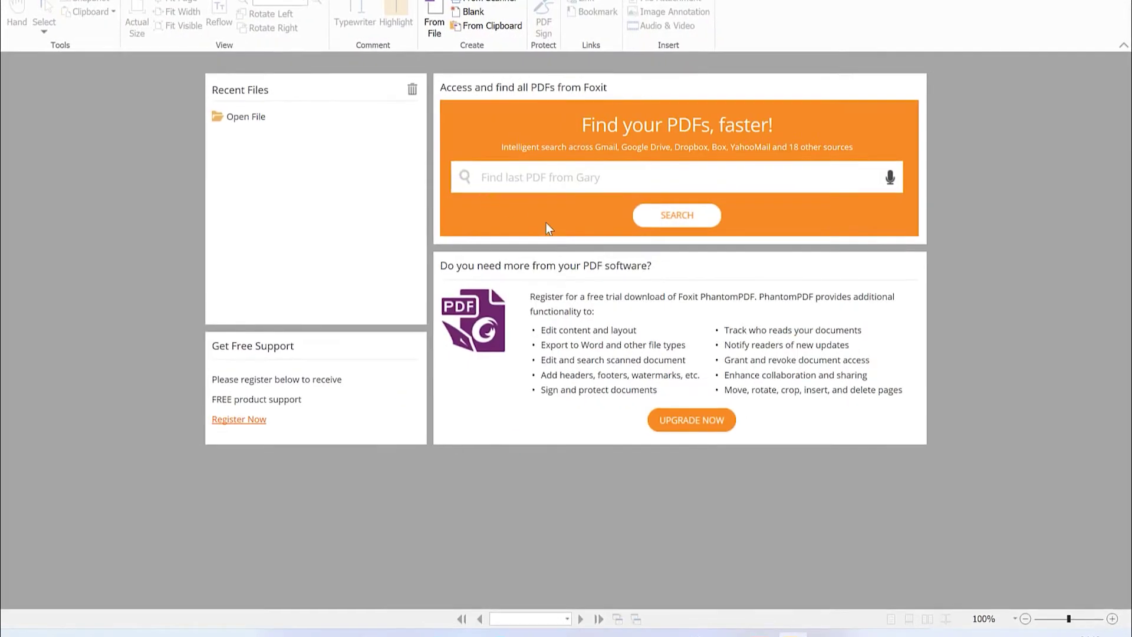
{"action": "left_click", "coordinate": [244, 121]}
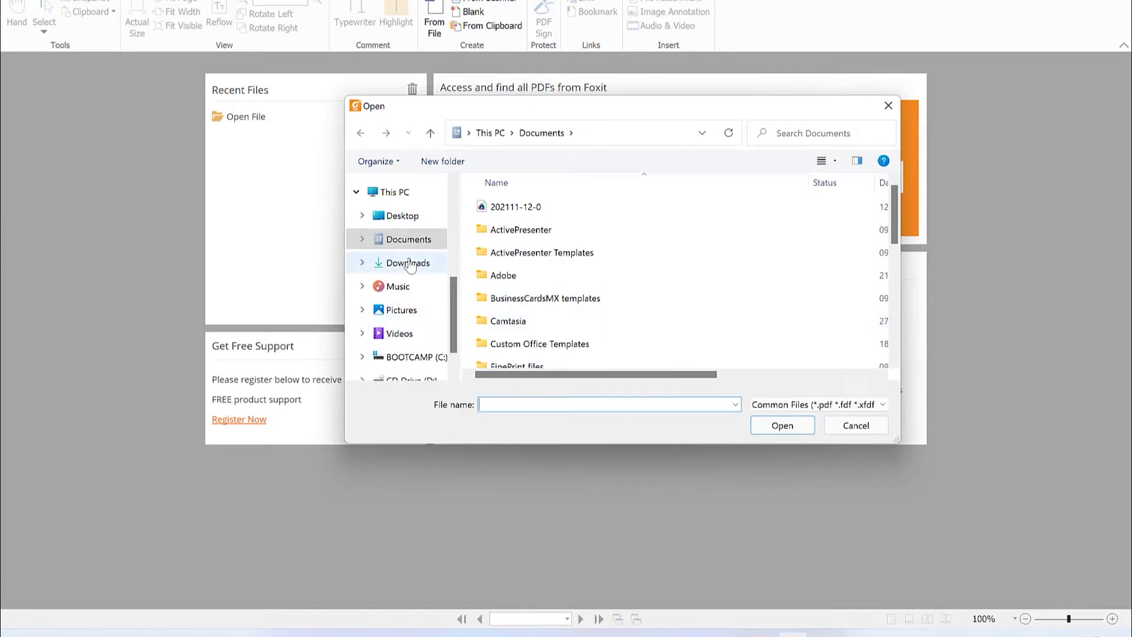
Open the 1179 Evaluation Contest judges guide and ballot PDF from Documents
{"action": "scroll", "coordinate": [573, 329], "scroll_direction": "down", "scroll_amount": 6}
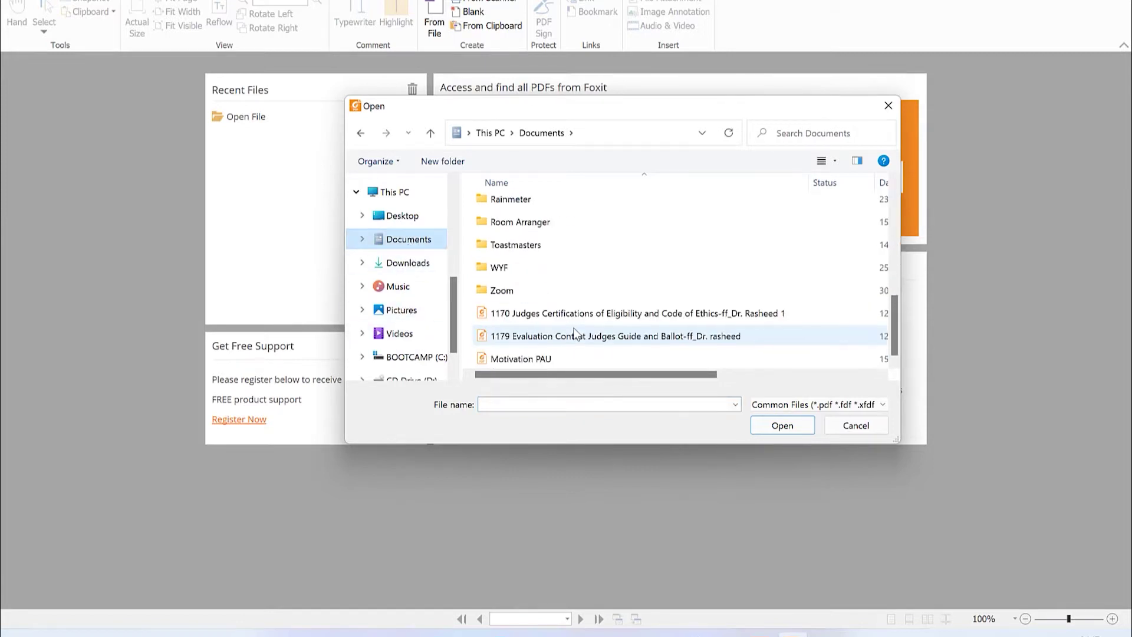
{"action": "left_click", "coordinate": [547, 314]}
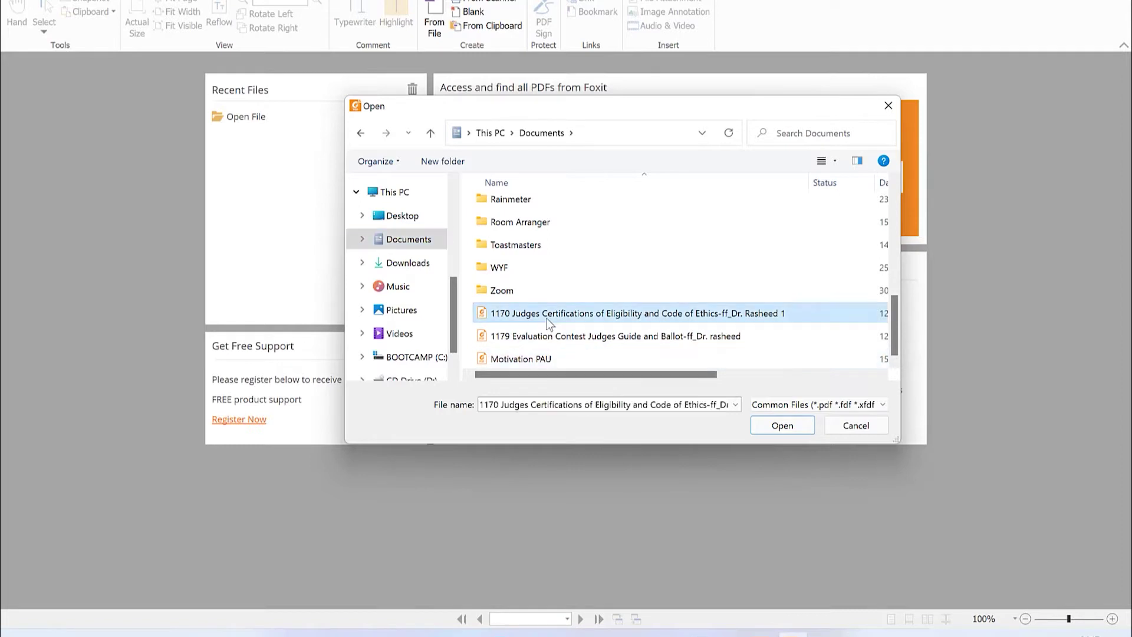
{"action": "left_click", "coordinate": [607, 338]}
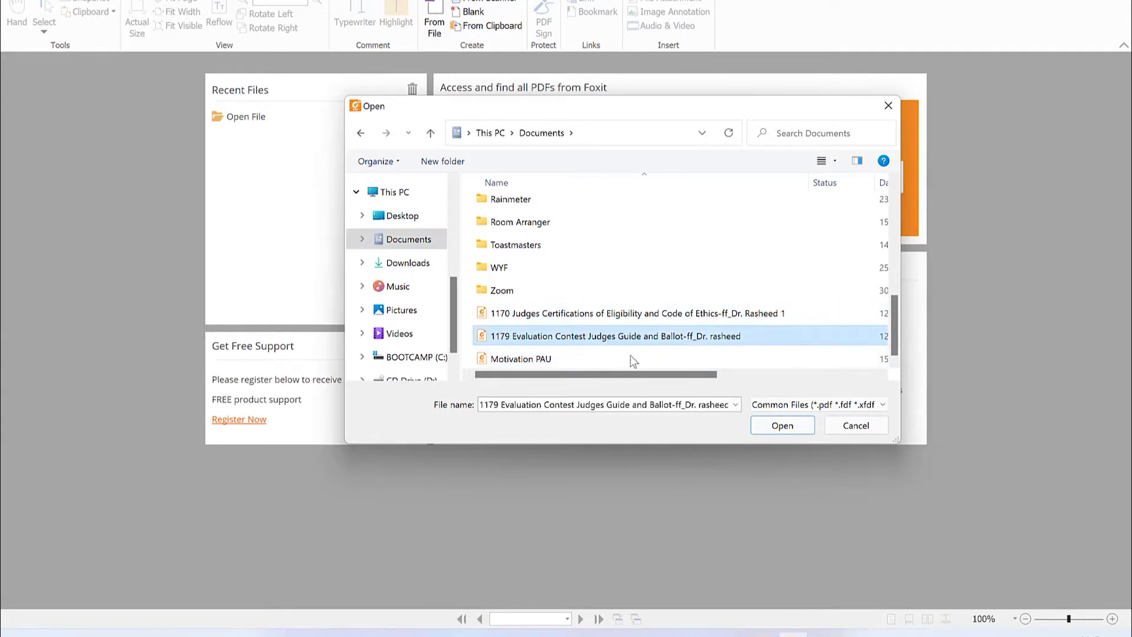
{"action": "left_click", "coordinate": [772, 425]}
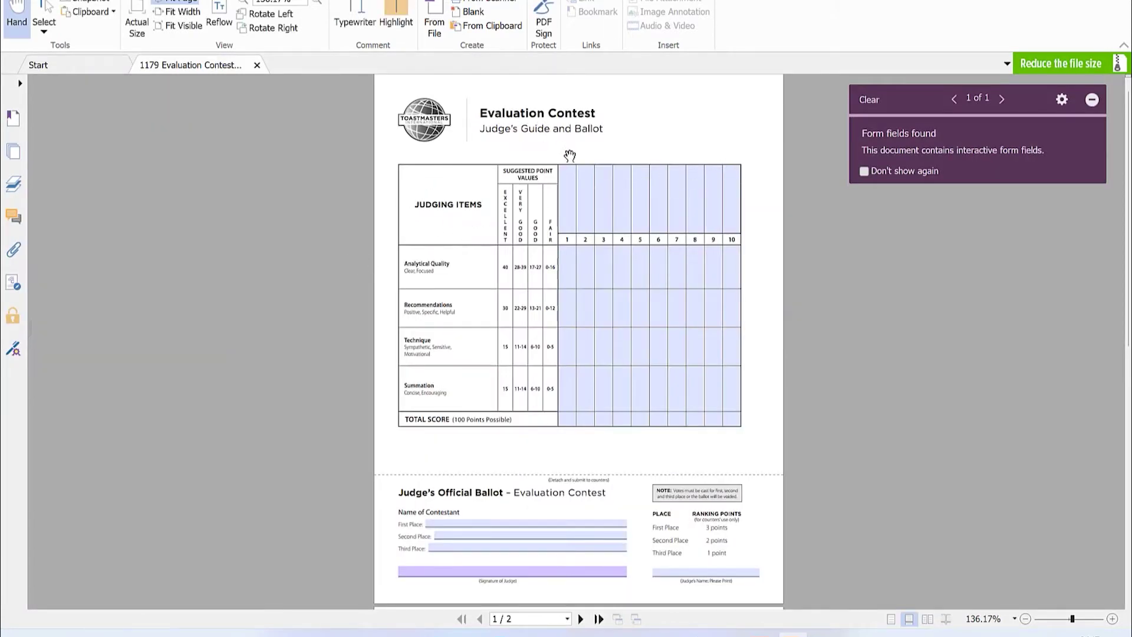
Scroll to page 2 of the ballot, glance at the Start page, then return to page 1
{"action": "scroll", "coordinate": [505, 231], "scroll_direction": "down", "scroll_amount": 10}
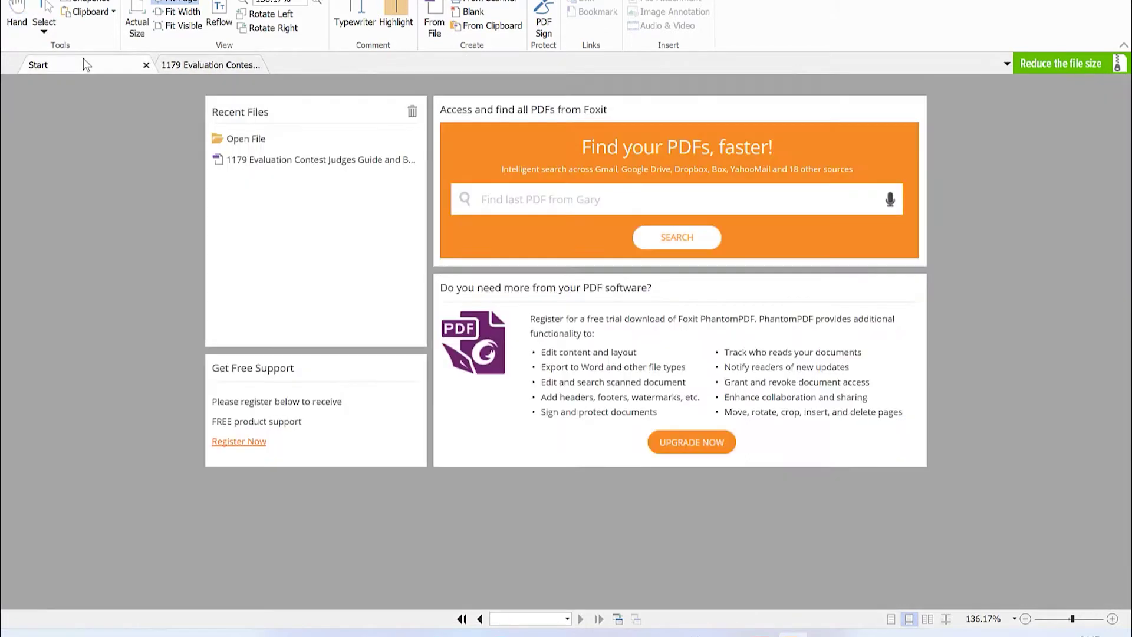
{"action": "left_click", "coordinate": [83, 62]}
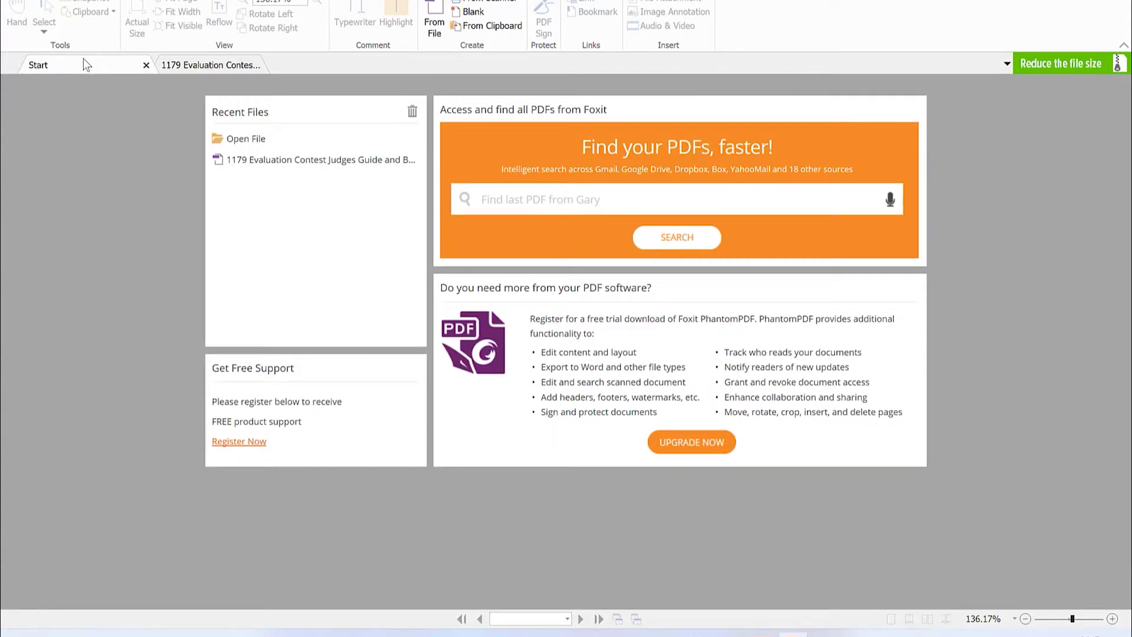
{"action": "left_click", "coordinate": [198, 62]}
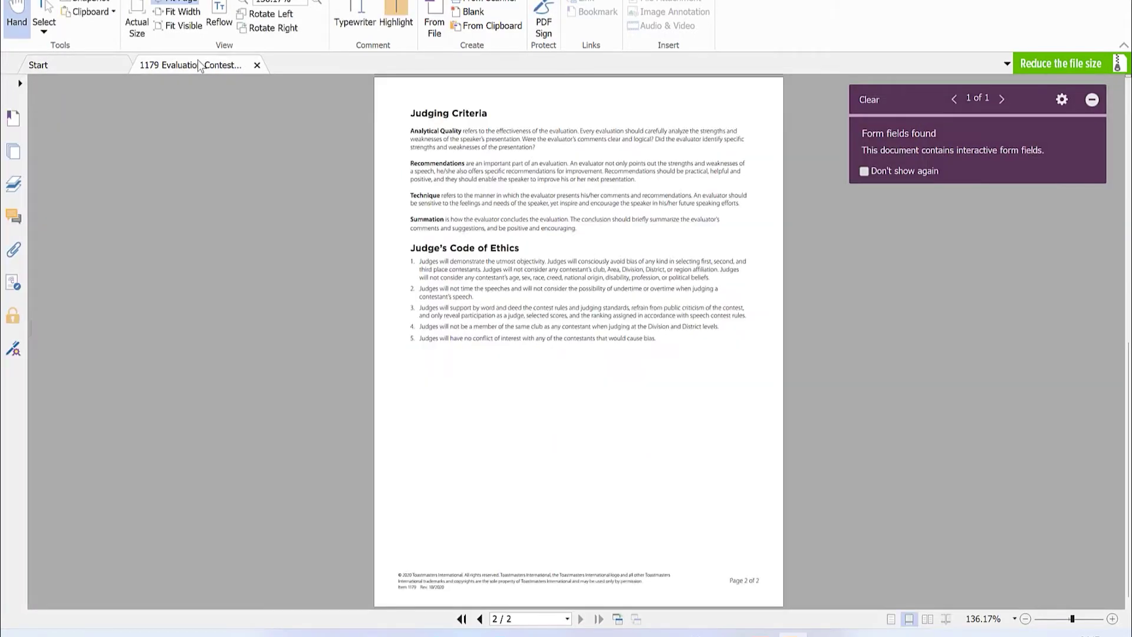
{"action": "scroll", "coordinate": [116, 101], "scroll_direction": "up", "scroll_amount": 5}
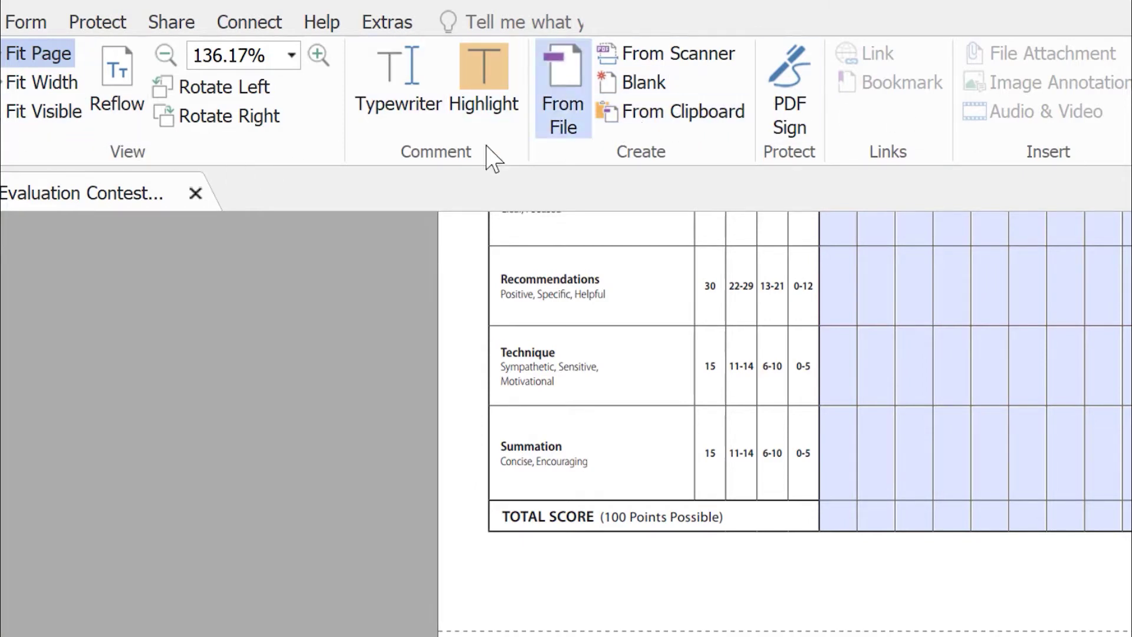
Switch the ribbon to the Comment tab to show the markup tools
{"action": "left_click", "coordinate": [0, 22]}
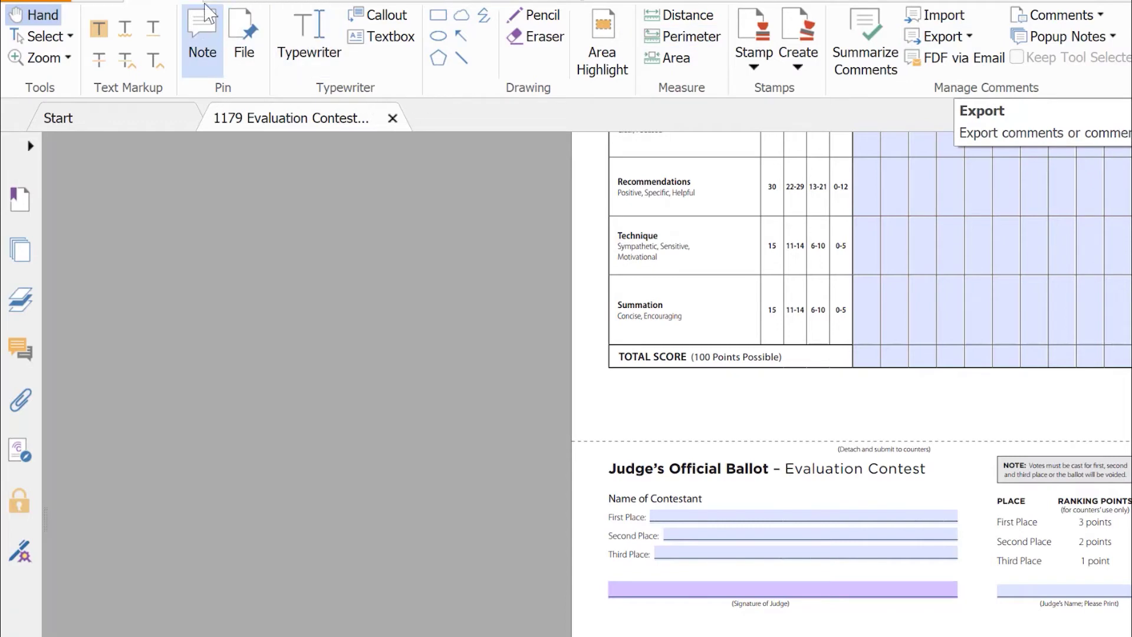
Step through the Form, Protect, Share, Connect, Help and Extras ribbon tabs
{"action": "scroll", "coordinate": [239, 9], "scroll_direction": "down", "scroll_amount": 1}
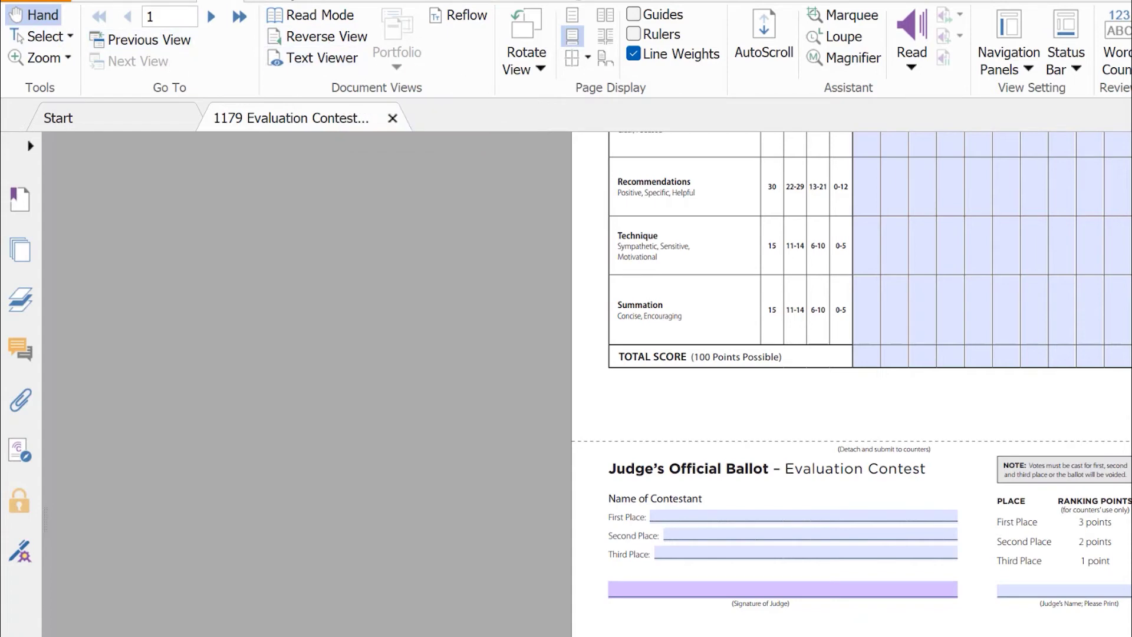
{"action": "left_click", "coordinate": [276, 2]}
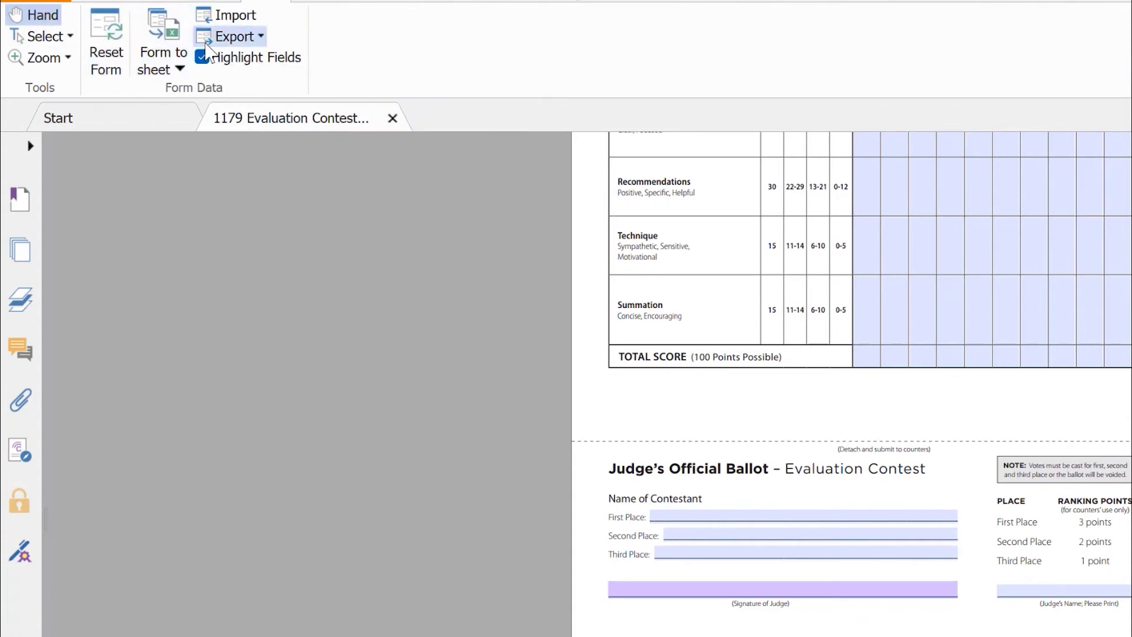
{"action": "left_click", "coordinate": [317, 3]}
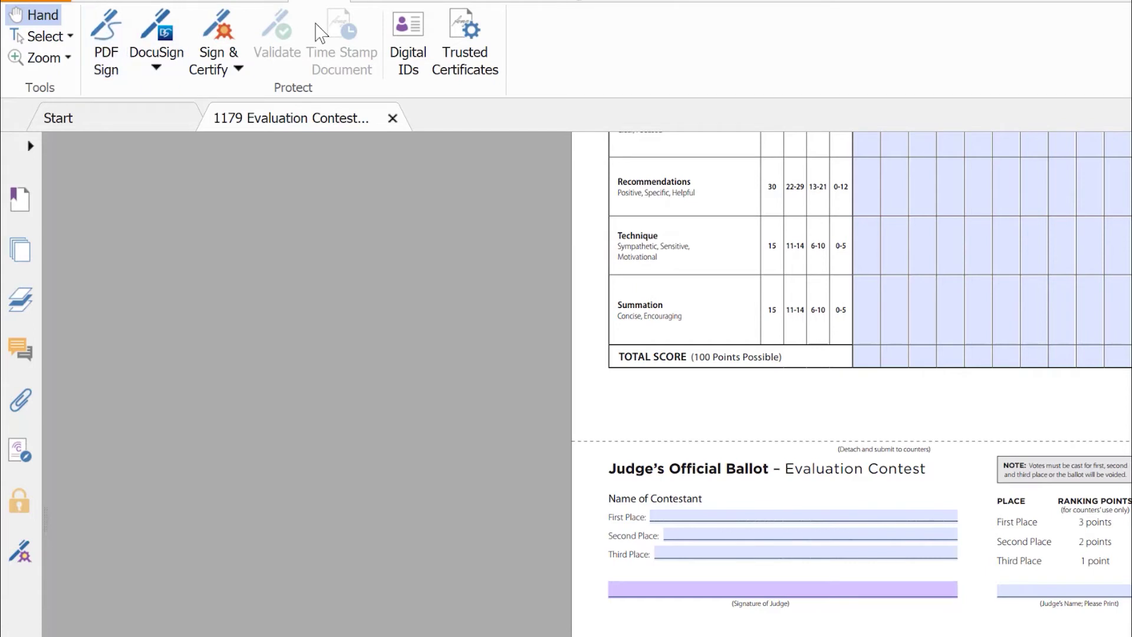
{"action": "left_click", "coordinate": [373, 3]}
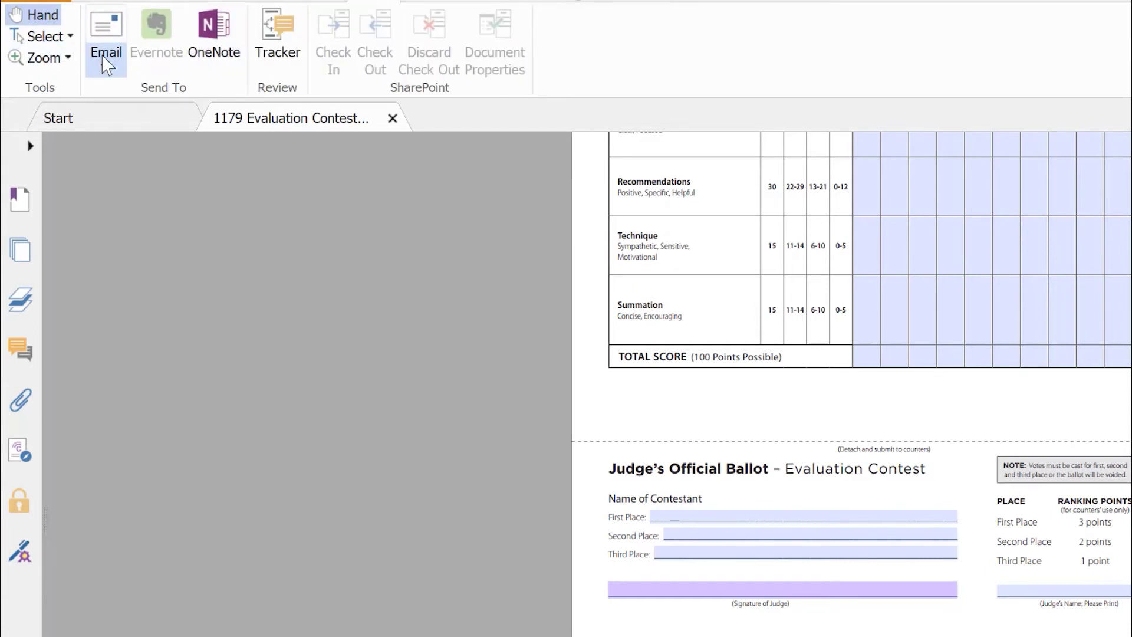
{"action": "left_click", "coordinate": [429, 2]}
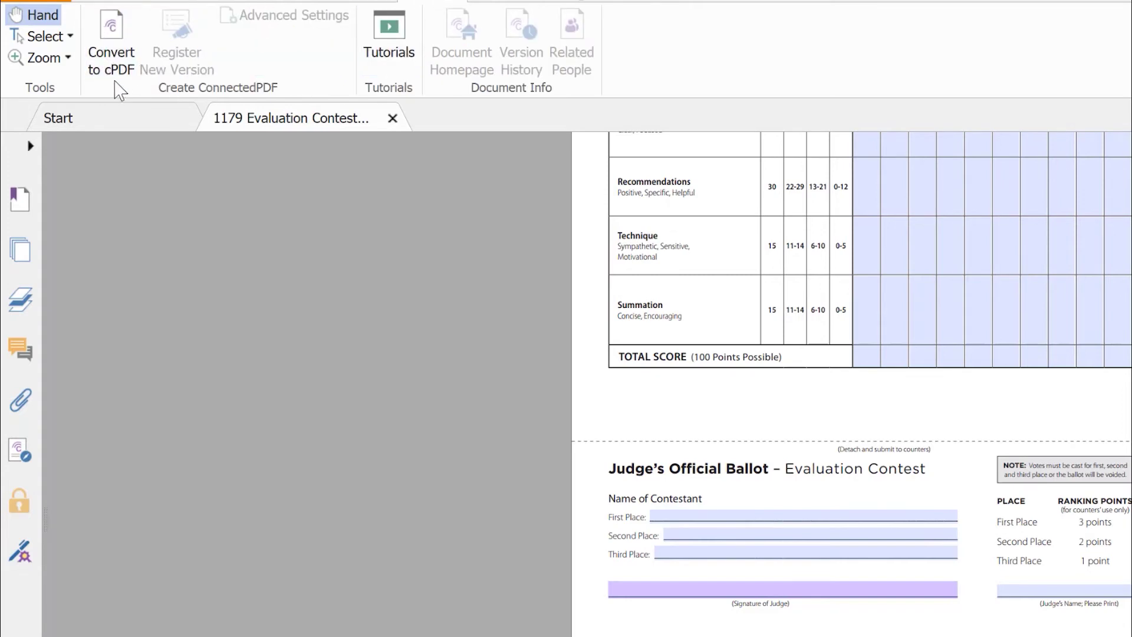
{"action": "left_click", "coordinate": [484, 2]}
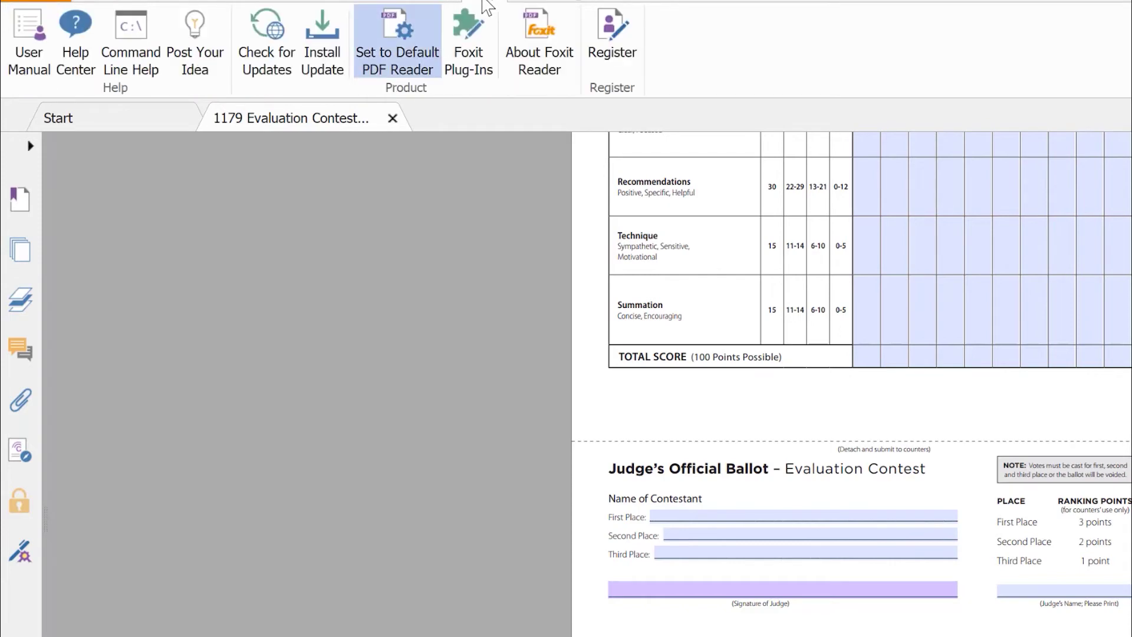
{"action": "left_click", "coordinate": [537, 1]}
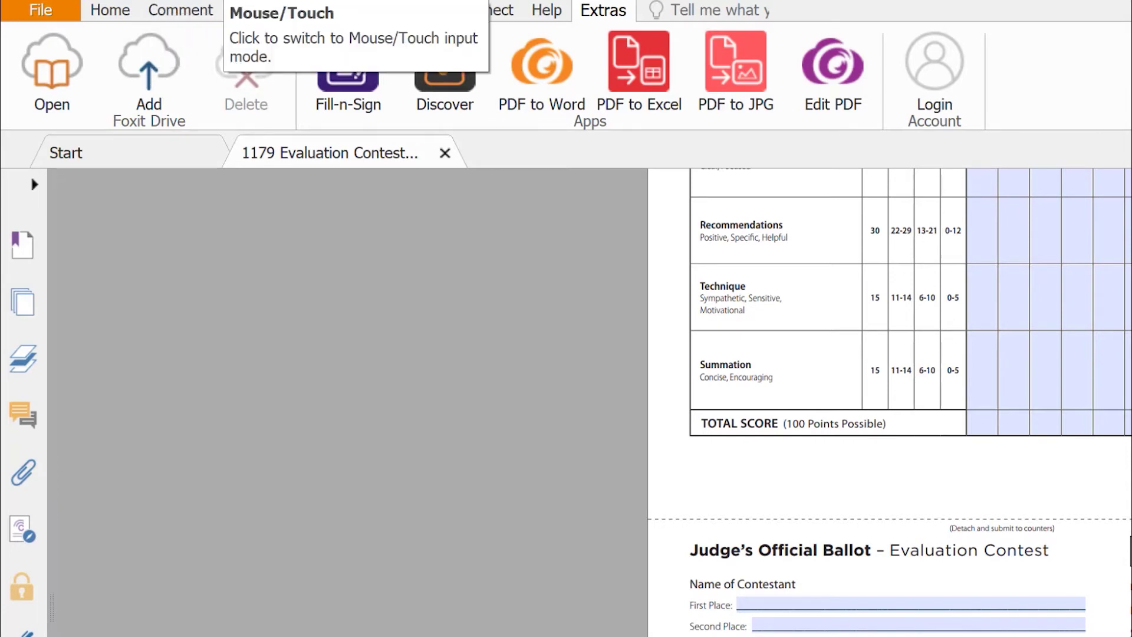
{"action": "left_click", "coordinate": [253, 3]}
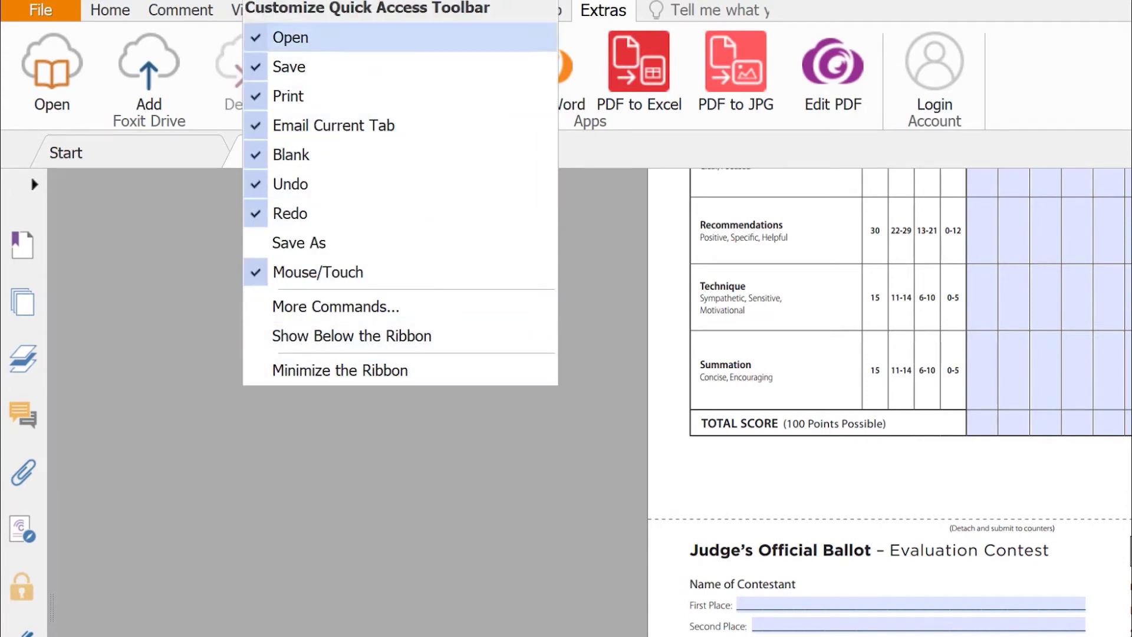
{"action": "left_click", "coordinate": [289, 38]}
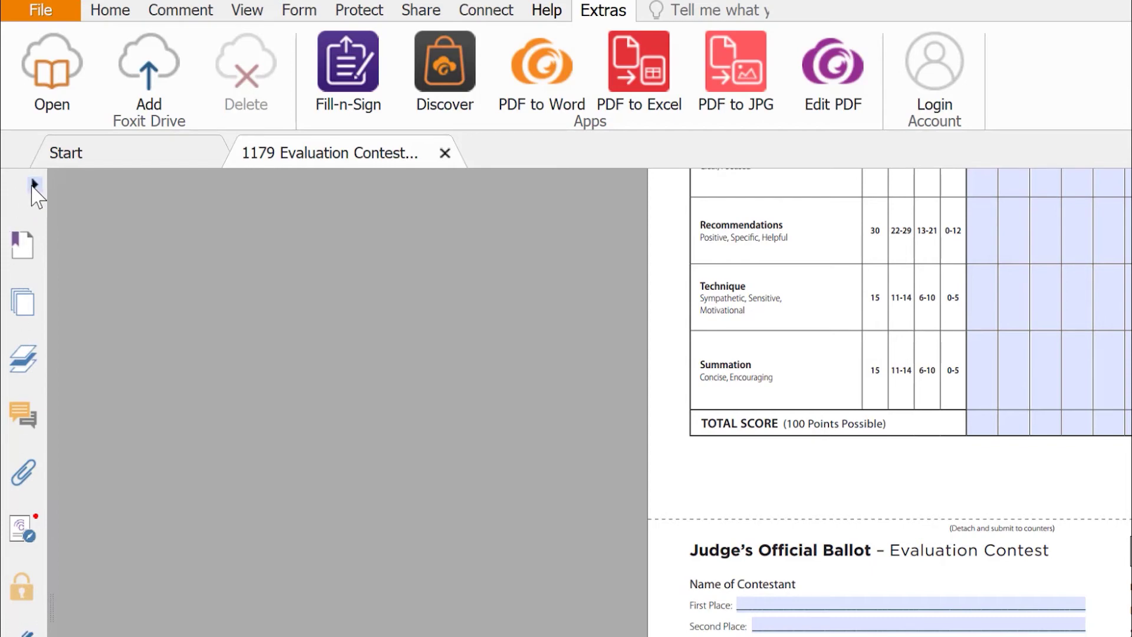
View the Bookmarks, Pages, Layers and Comments side panels, then collapse the pane
{"action": "left_click", "coordinate": [34, 185]}
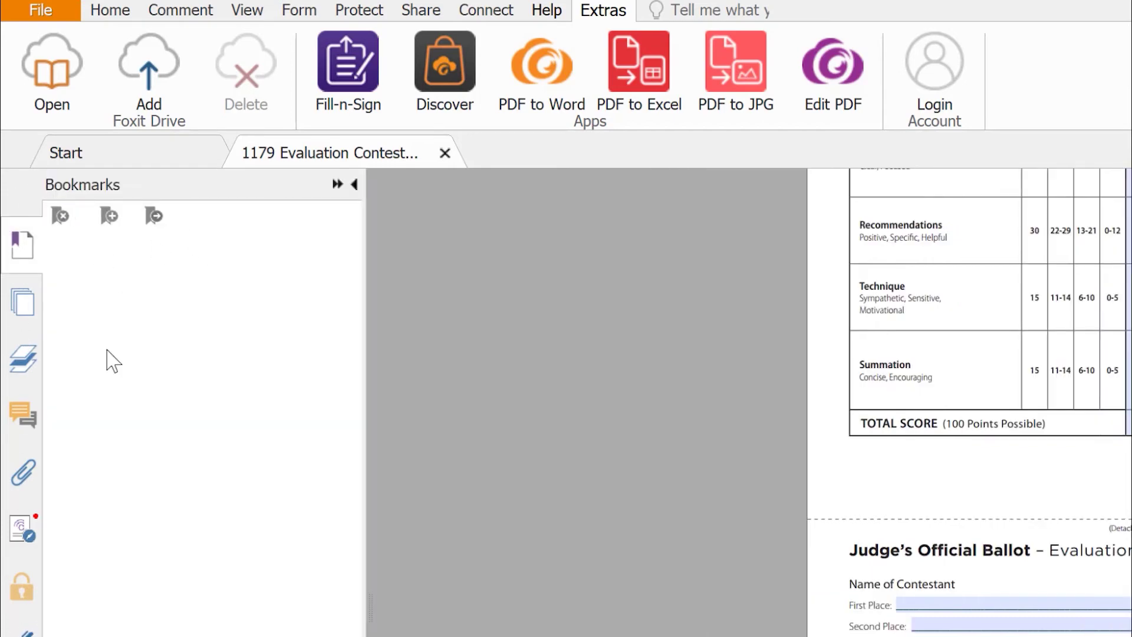
{"action": "left_click", "coordinate": [22, 305]}
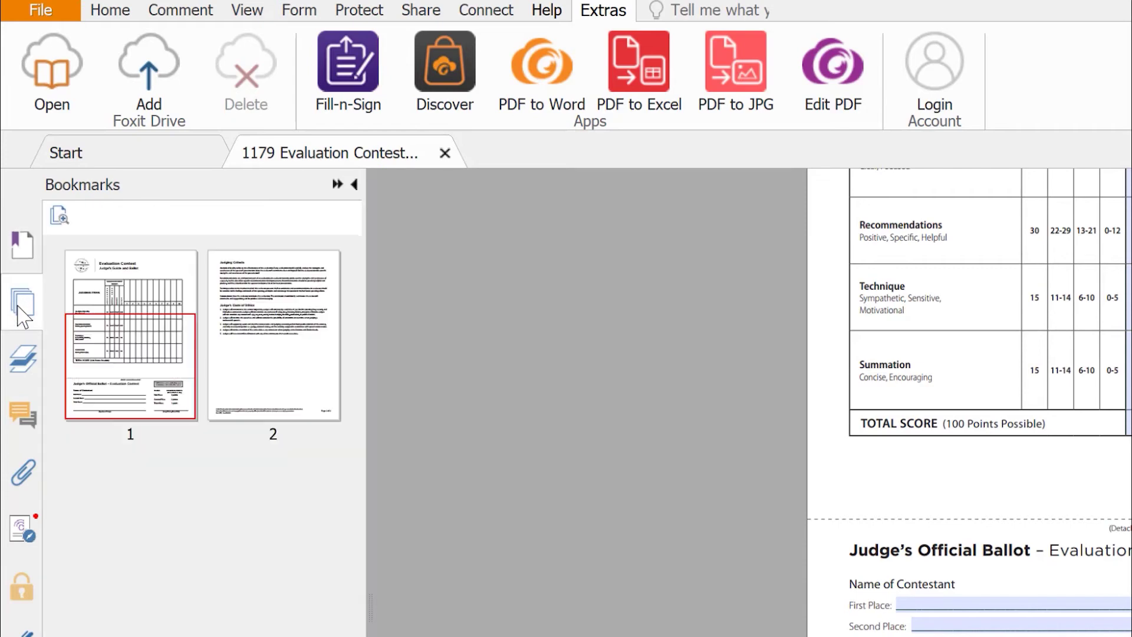
{"action": "left_click", "coordinate": [24, 363]}
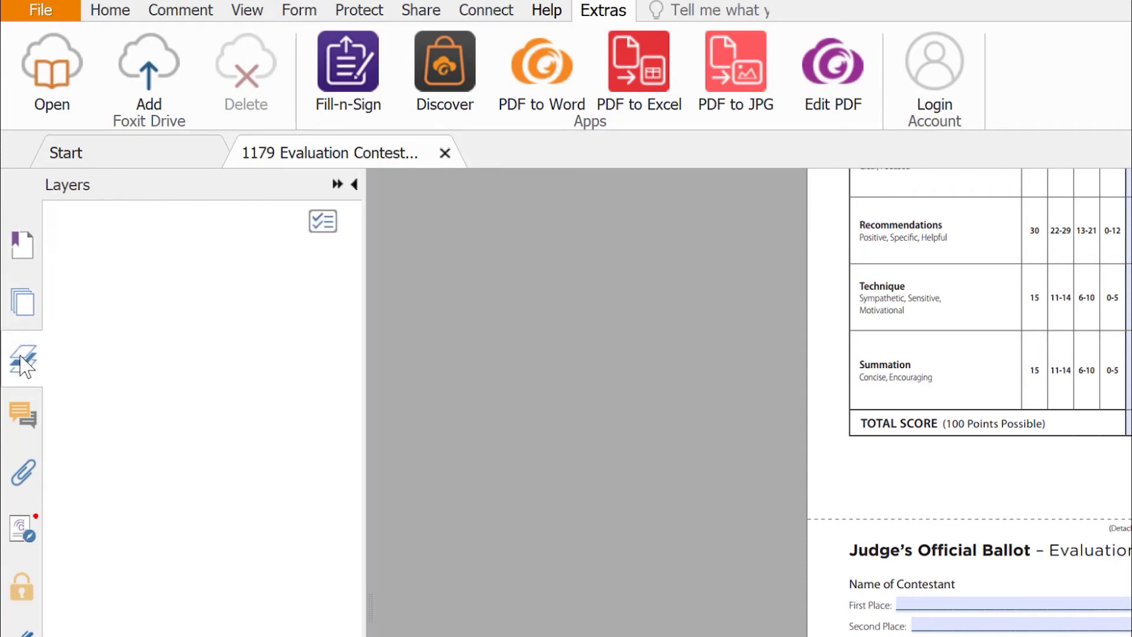
{"action": "left_click", "coordinate": [23, 420]}
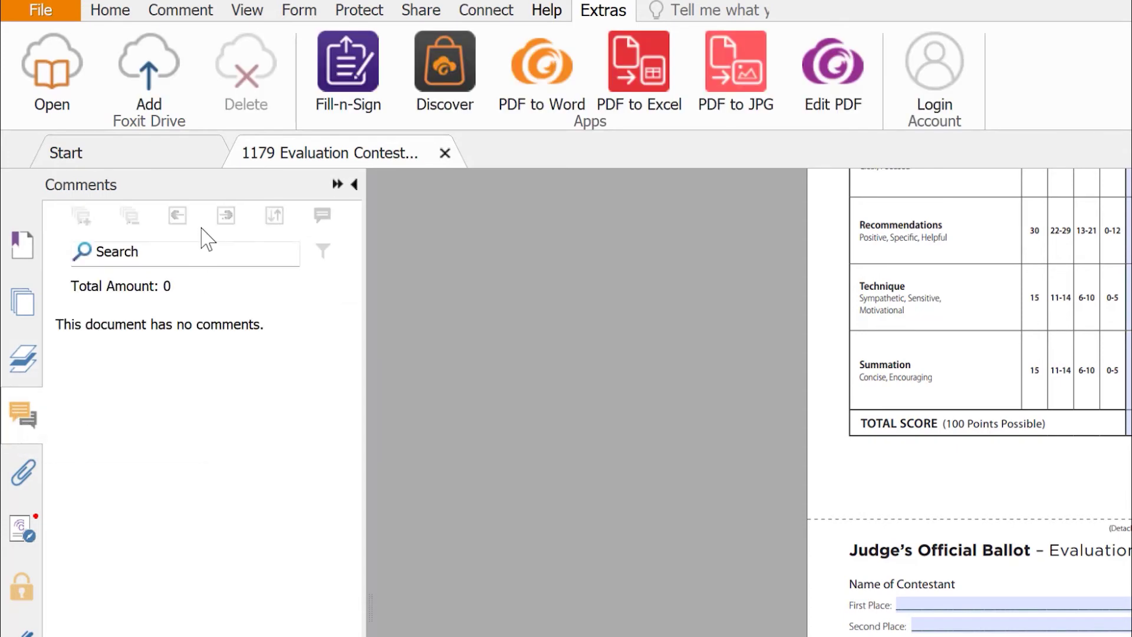
{"action": "double_click", "coordinate": [30, 481]}
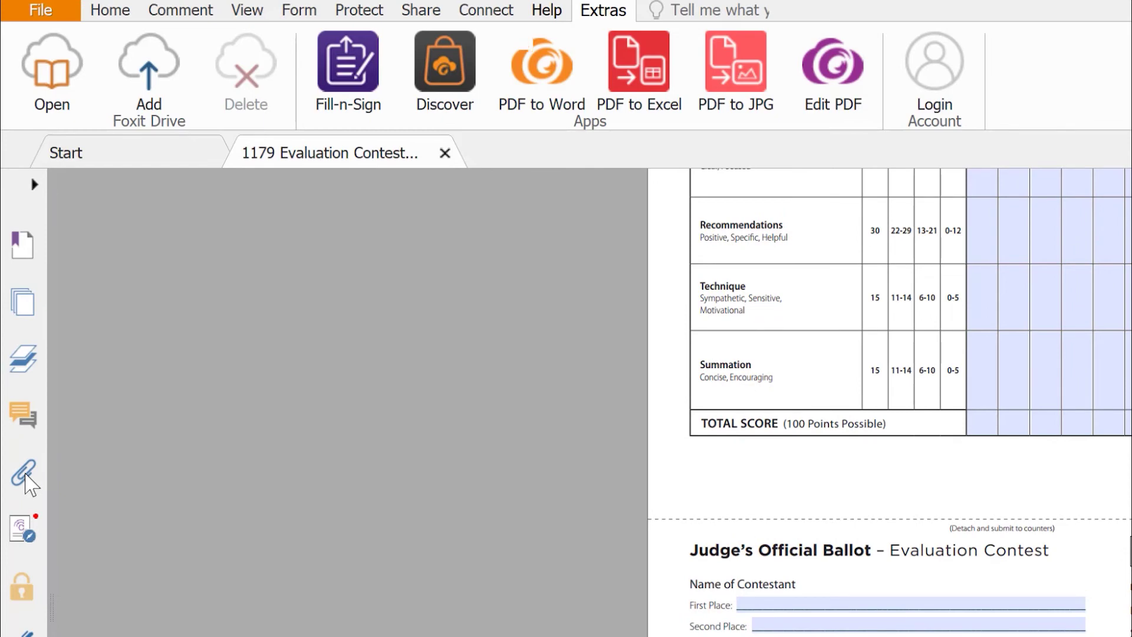
Check the Attachments, ConnectedPDF, Security and Digital Signatures panels, ending on unsigned signature fields
{"action": "left_click", "coordinate": [27, 476]}
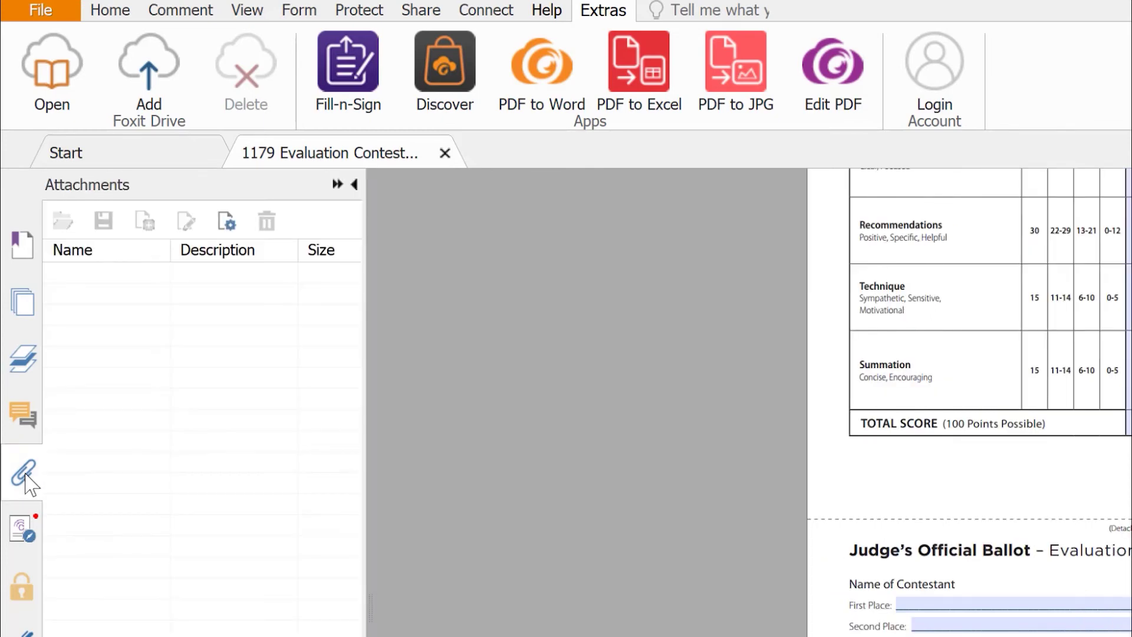
{"action": "left_click", "coordinate": [34, 518]}
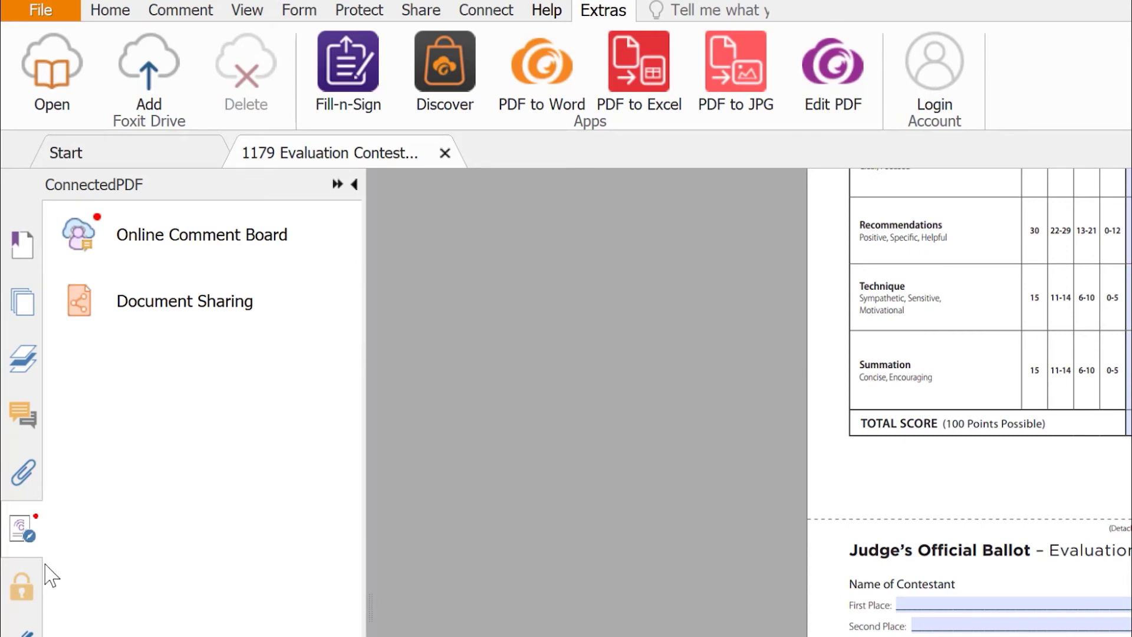
{"action": "left_click", "coordinate": [27, 586]}
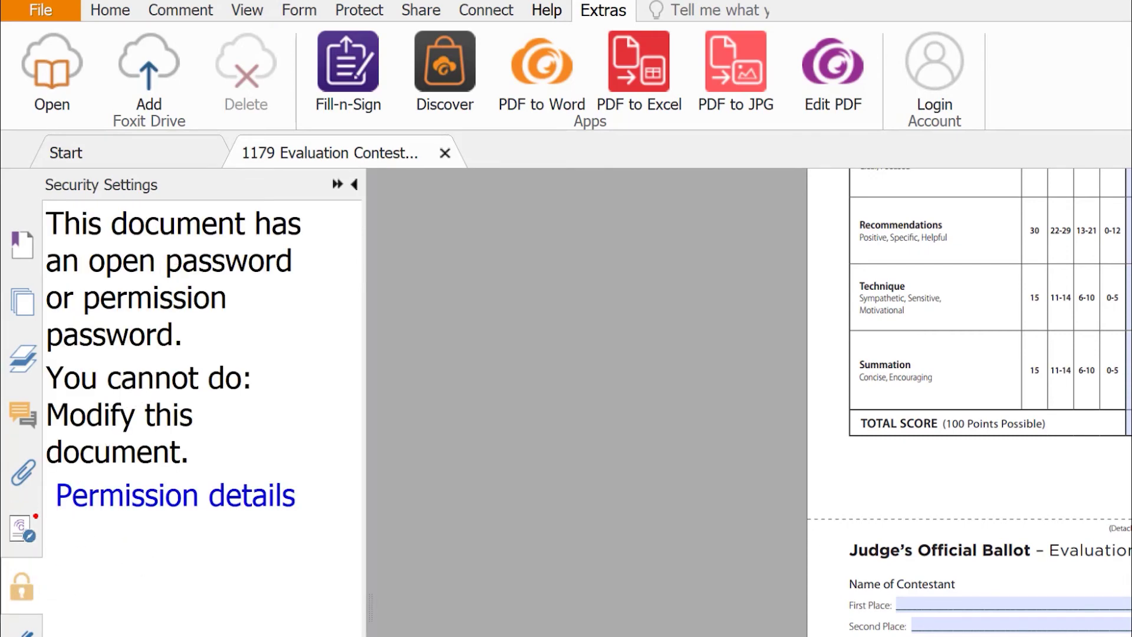
{"action": "left_click", "coordinate": [22, 632]}
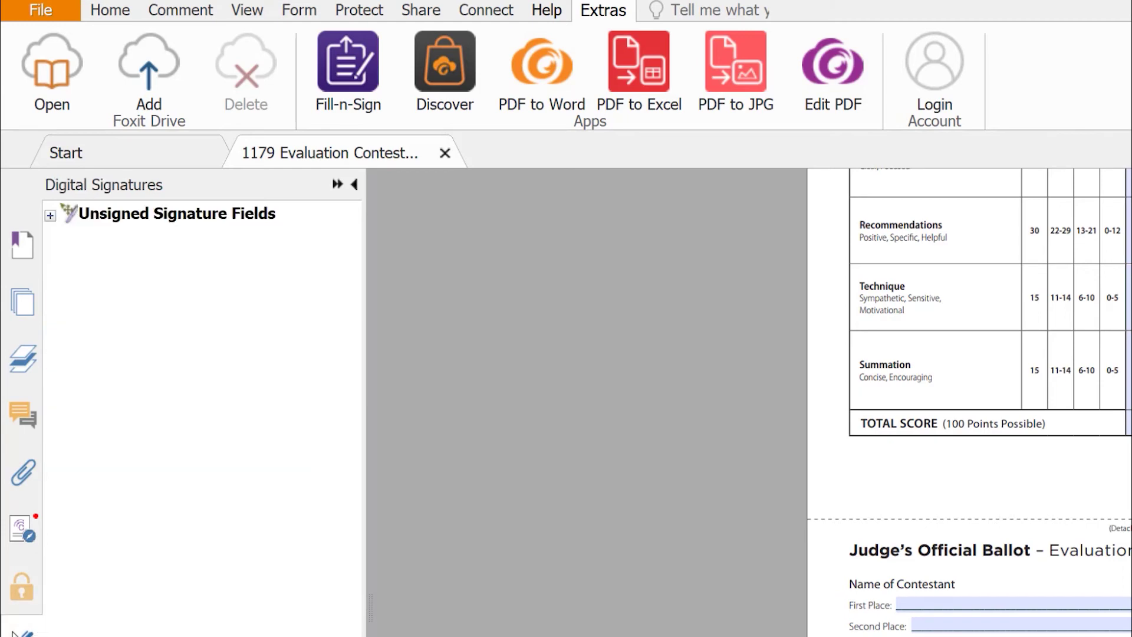